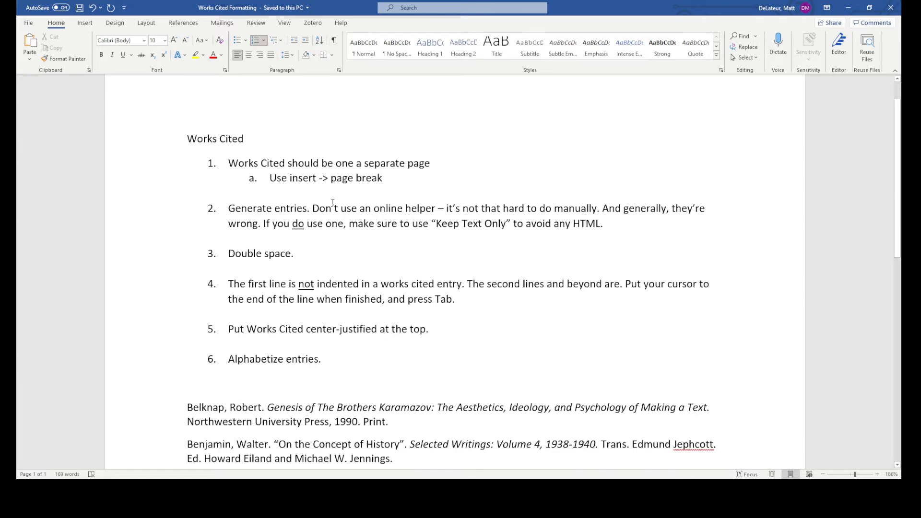
Insert a page break on the empty line between the numbered list and the first bibliography entry
scroll(262, 160, down, 1)
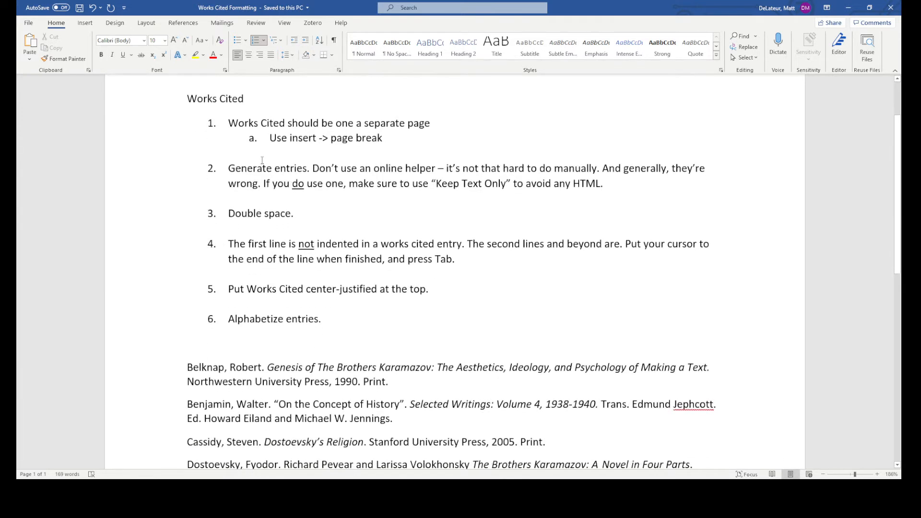
scroll(228, 121, up, 1)
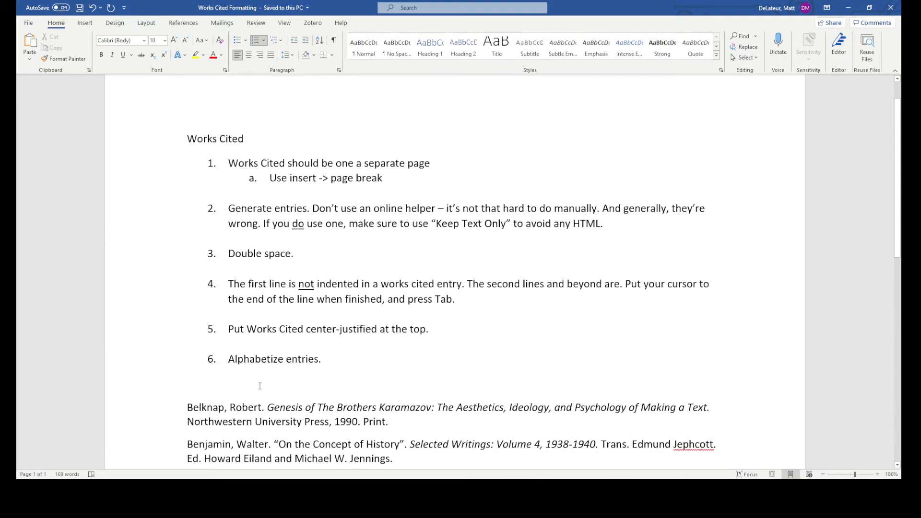
mouse_move(322, 358)
mouse_down()
mouse_move(310, 355)
mouse_move(319, 362)
mouse_up()
click(193, 379)
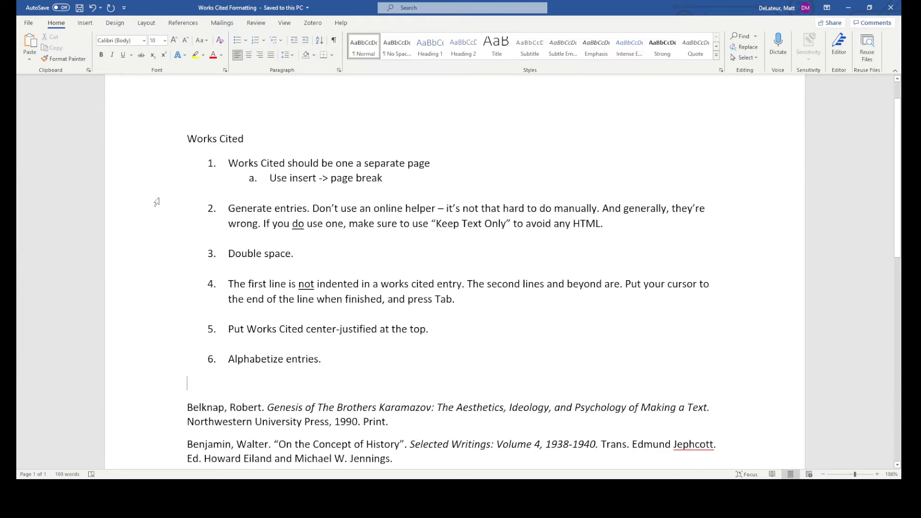
click(85, 24)
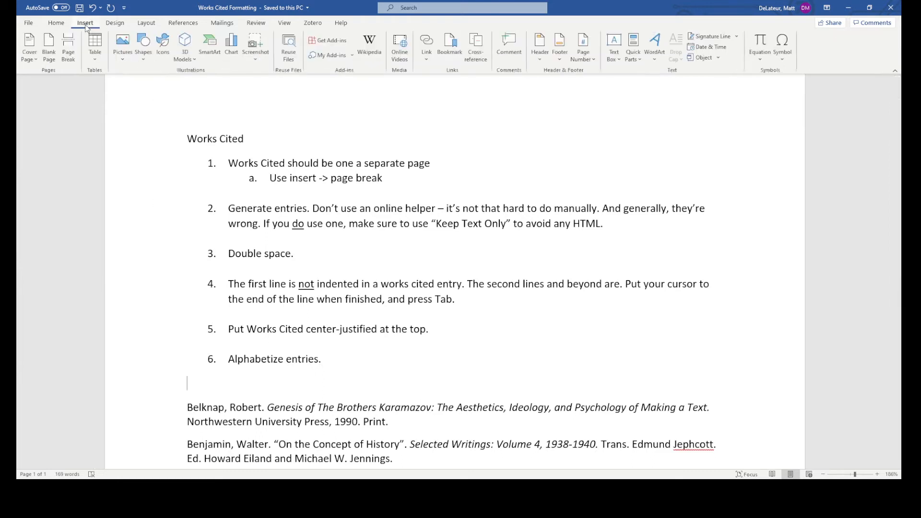
click(73, 53)
scroll(438, 355, down, 5)
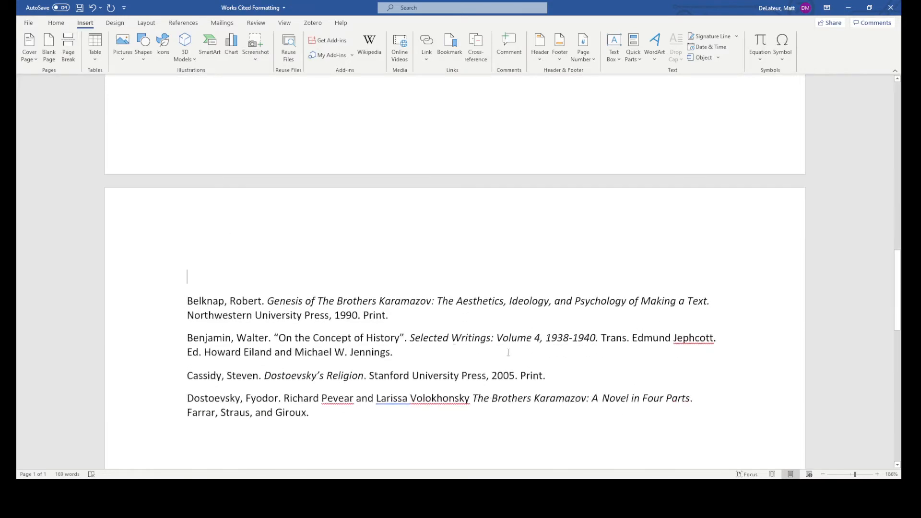
scroll(422, 269, up, 10)
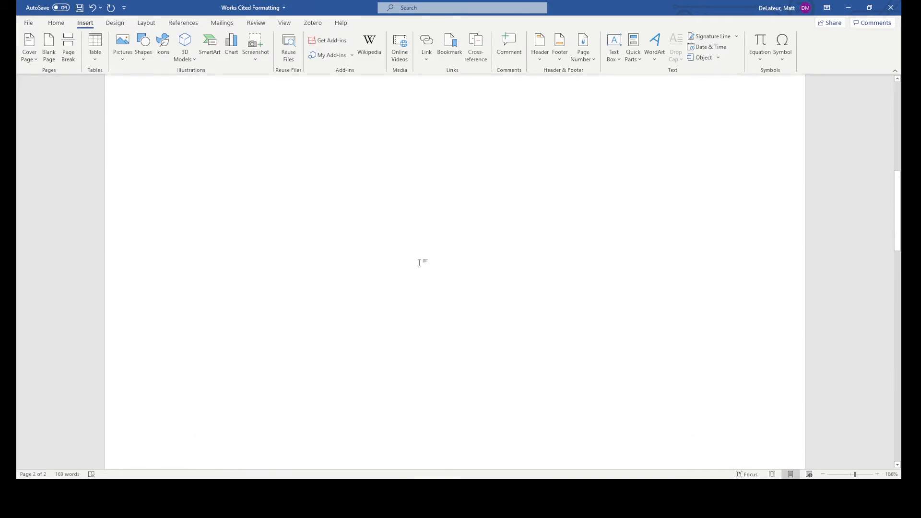
scroll(355, 236, up, 3)
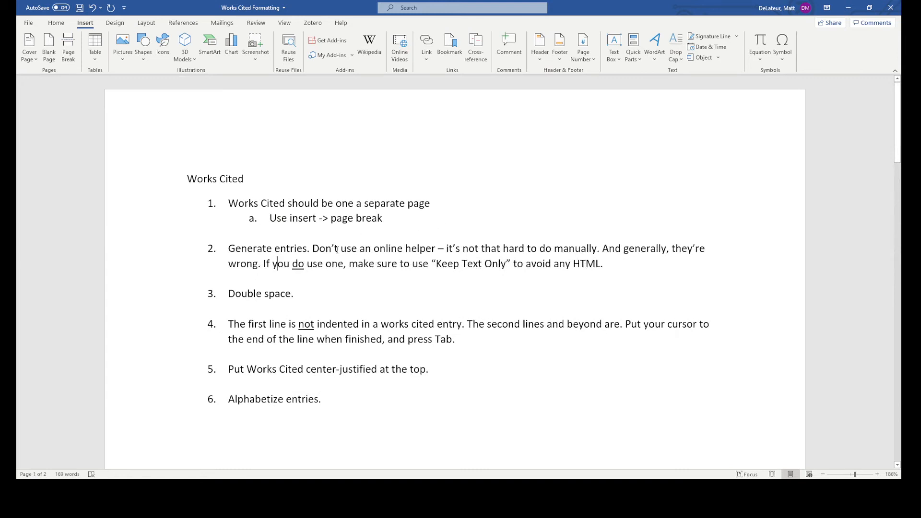
Examine the first bibliography entry's title, publisher, year and medium, and read item 2 of the list about generating entries
scroll(384, 267, down, 1)
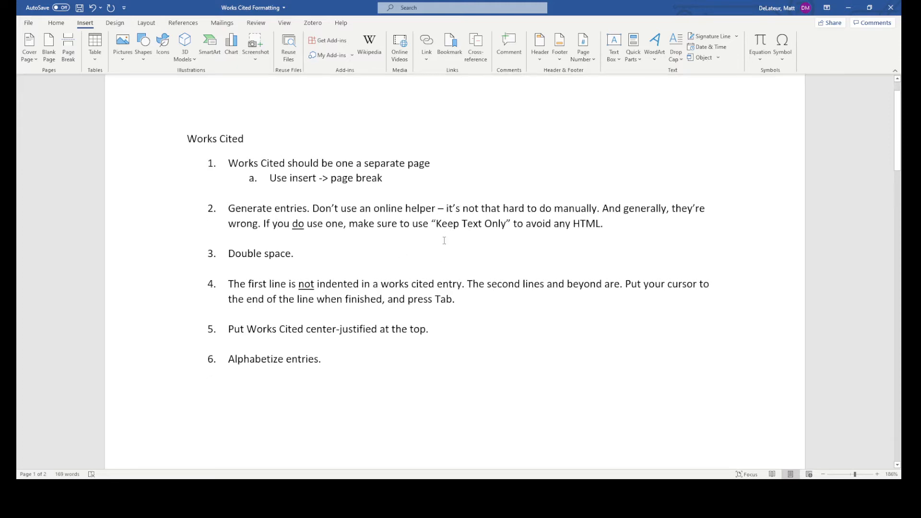
scroll(444, 240, down, 15)
scroll(412, 350, up, 3)
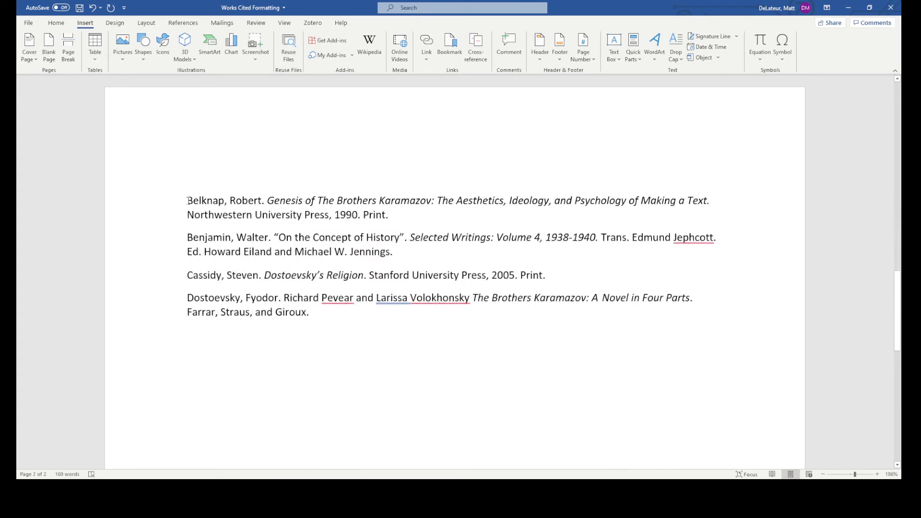
drag(188, 201, 710, 199)
click(208, 200)
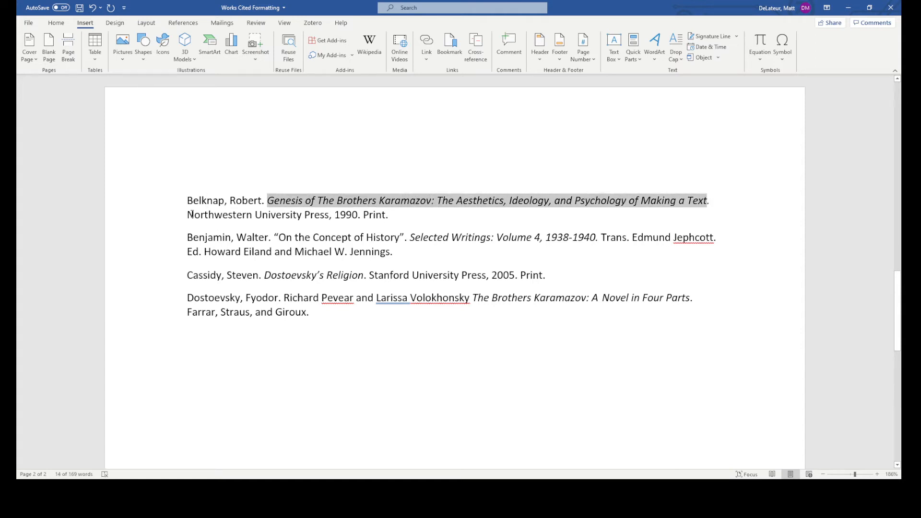
drag(190, 215, 331, 224)
double_click(348, 221)
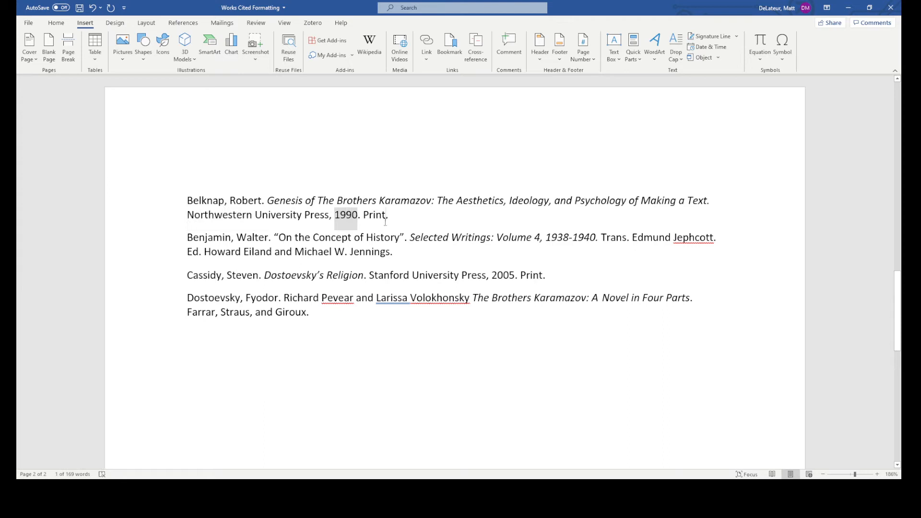
double_click(386, 221)
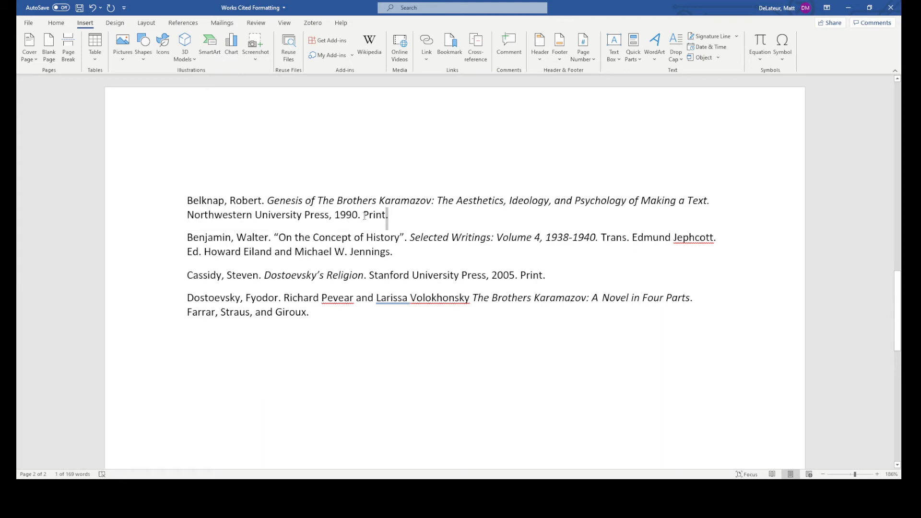
double_click(381, 216)
click(411, 214)
scroll(380, 312, up, 5)
scroll(351, 272, up, 10)
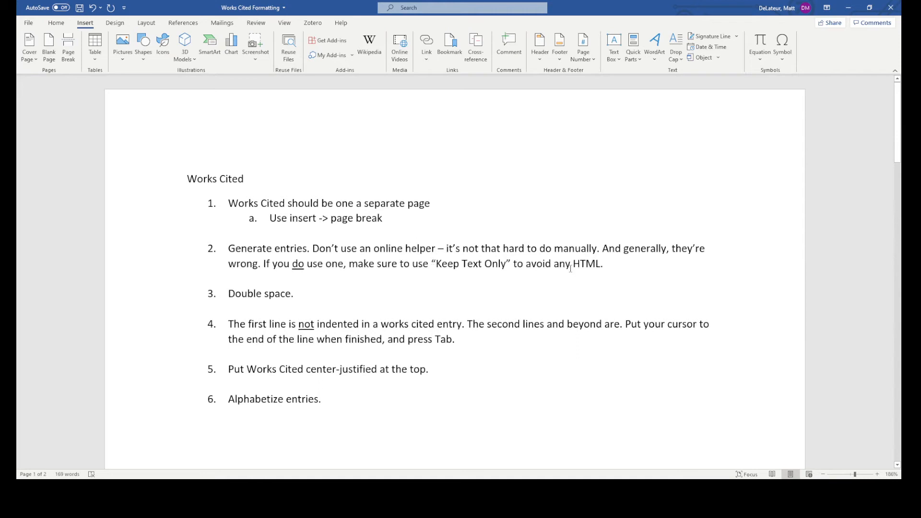
drag(672, 250, 259, 266)
click(254, 267)
Copy "center-justified at the top." from item 5 and paste it on a new line beneath item 2
click(51, 23)
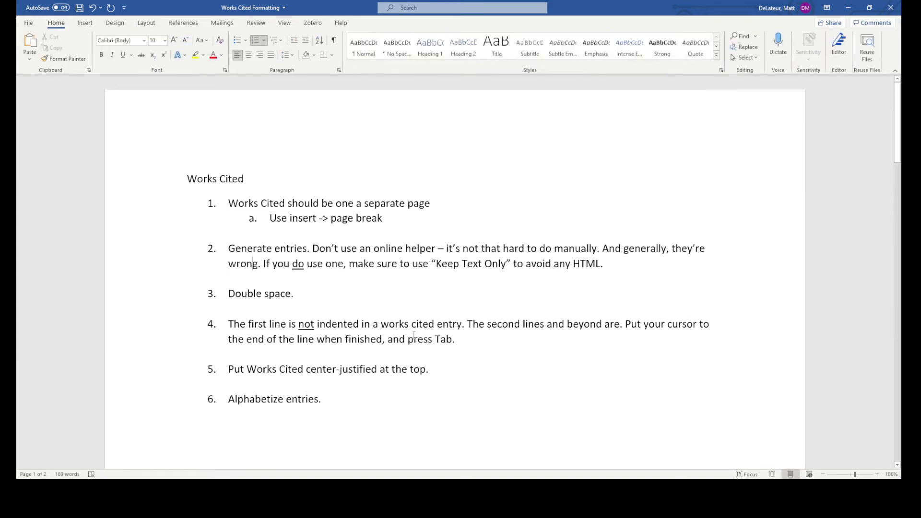
drag(438, 373, 306, 371)
key(ctrl+c)
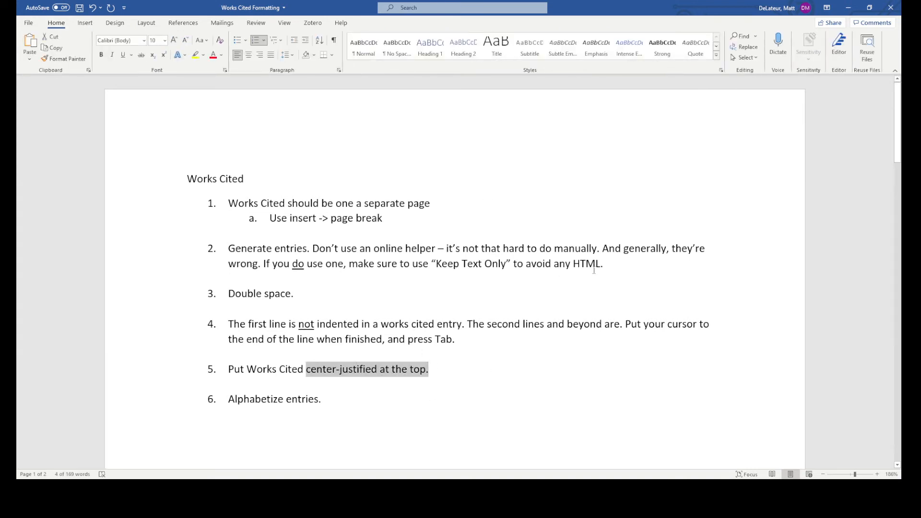
click(607, 265)
key(shift+Return)
key(shift+Return)
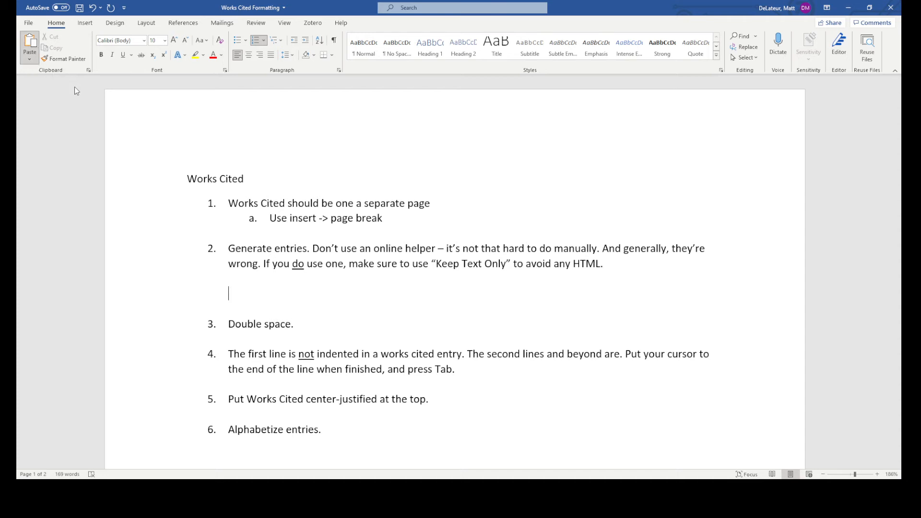
key(ctrl+v)
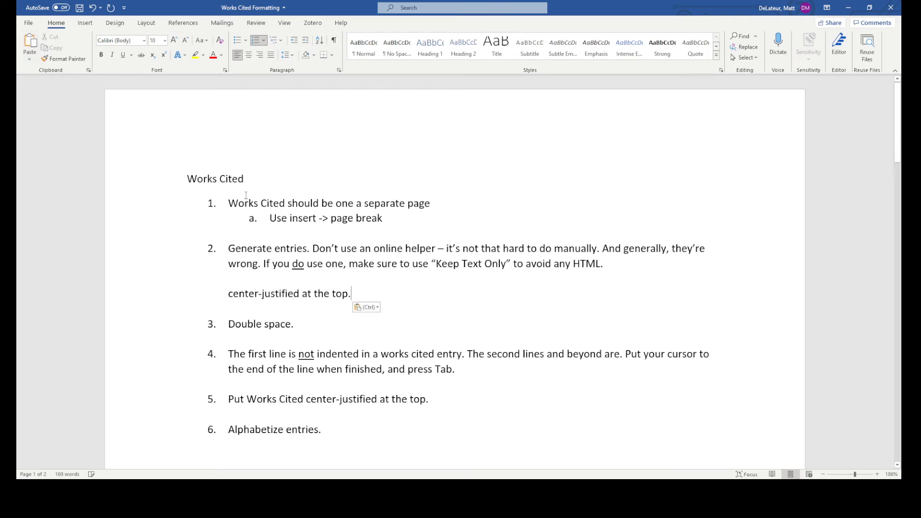
Undo the paste beneath item 2 and remove the empty line added there
key(ctrl+z)
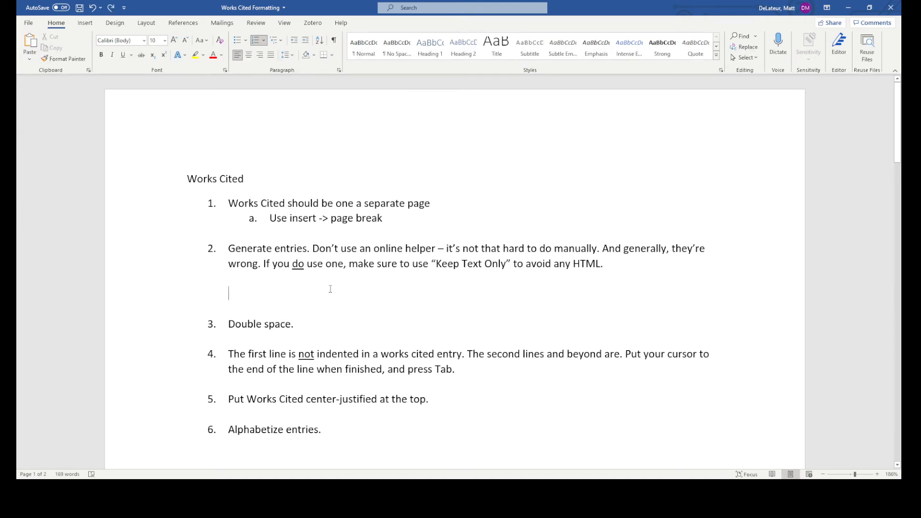
key(BackSpace)
key(BackSpace)
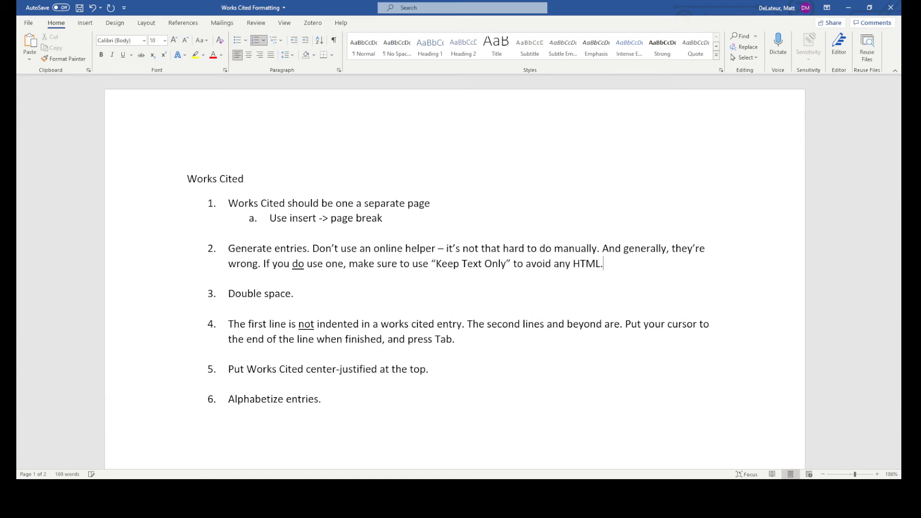
Set all bibliography entries on the second page to double line spacing
scroll(427, 319, down, 15)
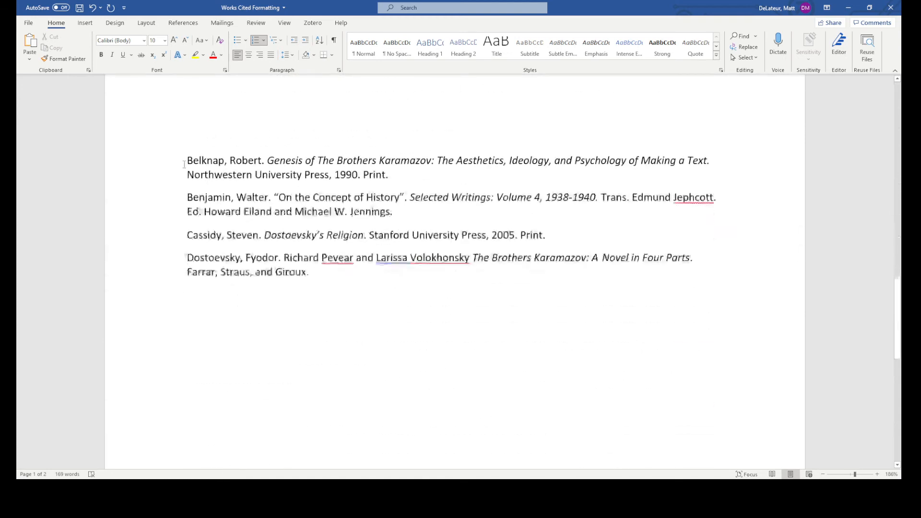
scroll(456, 287, up, 10)
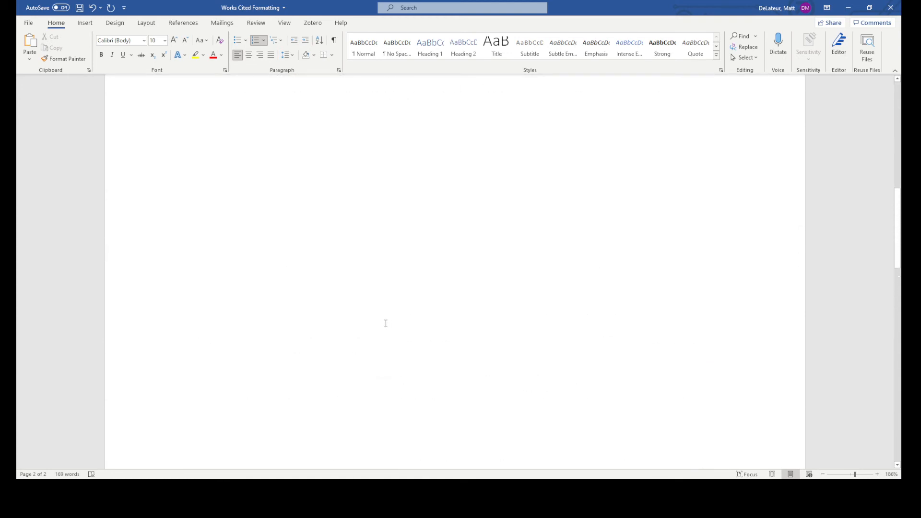
scroll(384, 321, up, 10)
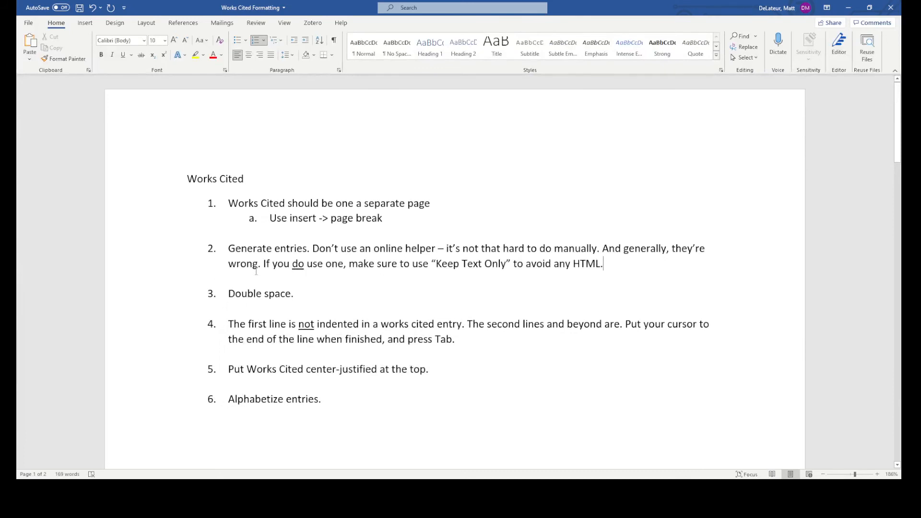
drag(229, 293, 295, 293)
scroll(448, 413, down, 15)
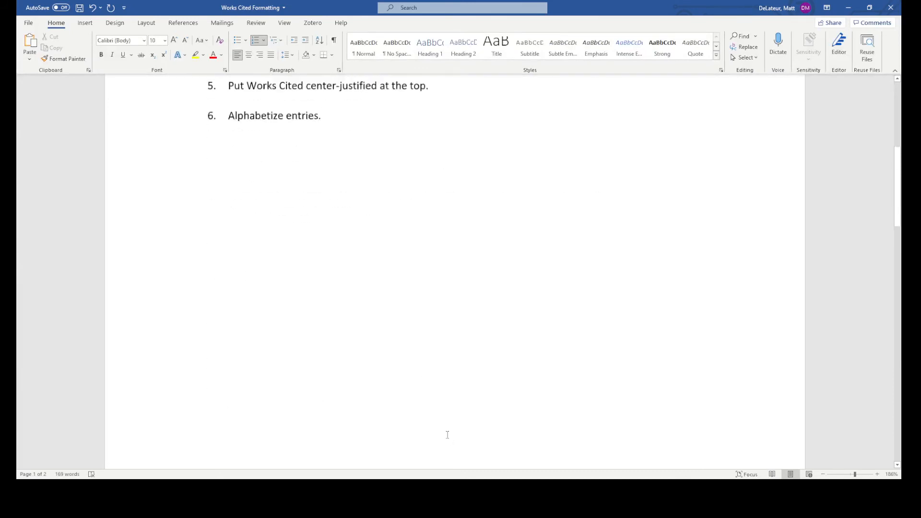
drag(319, 357, 176, 248)
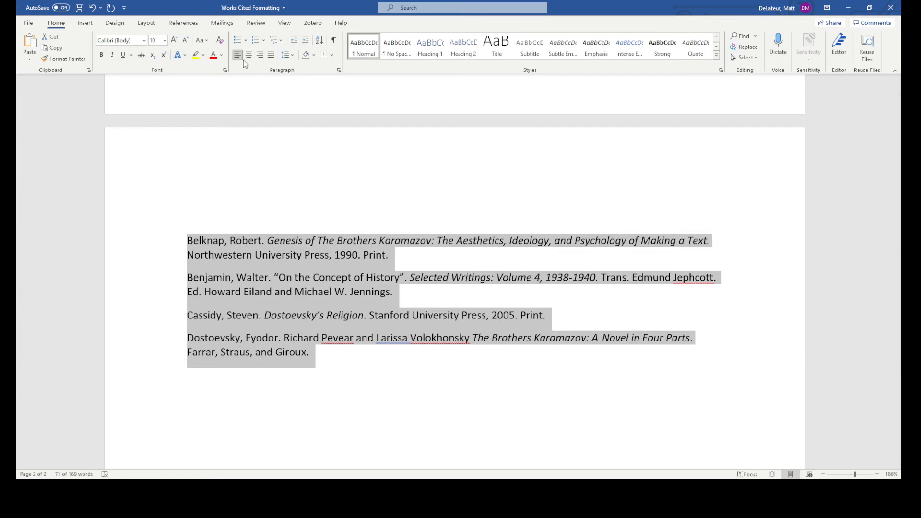
click(290, 57)
click(301, 105)
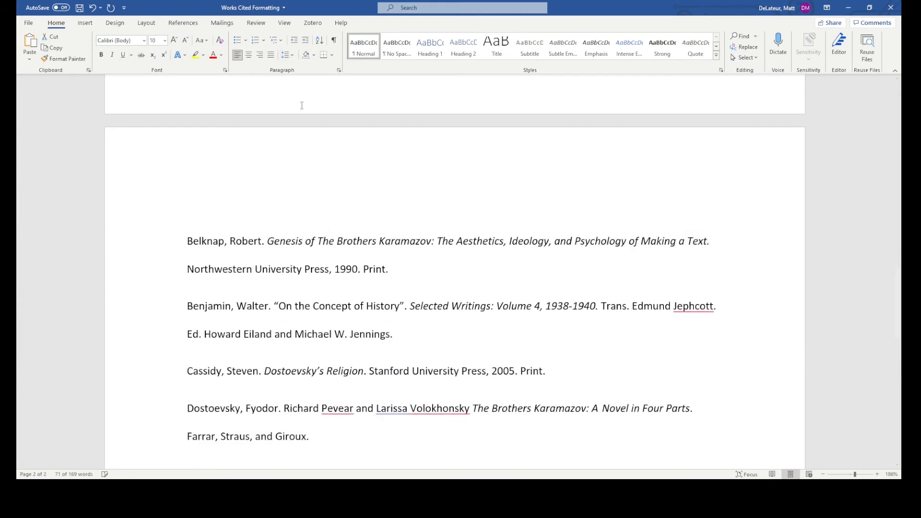
Read item 4 of the list about indenting the second and following lines of a works cited entry
scroll(304, 260, up, 15)
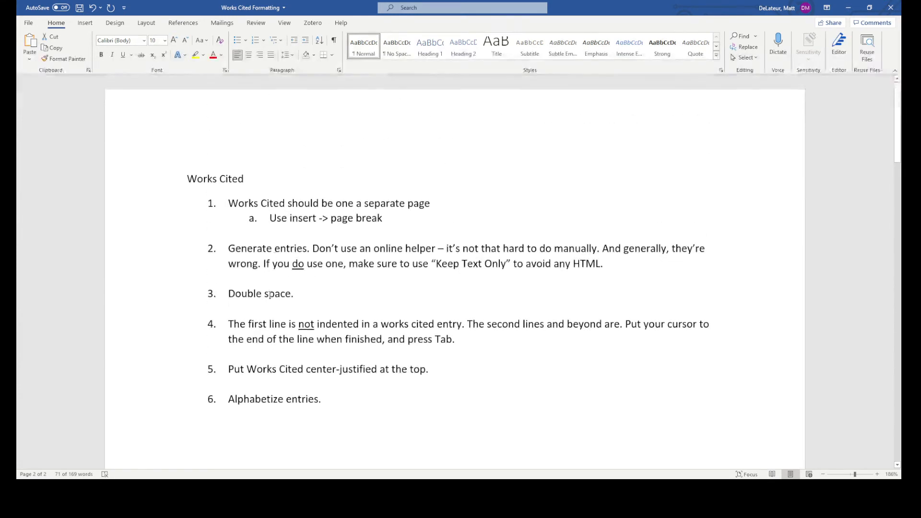
click(299, 309)
scroll(256, 325, down, 3)
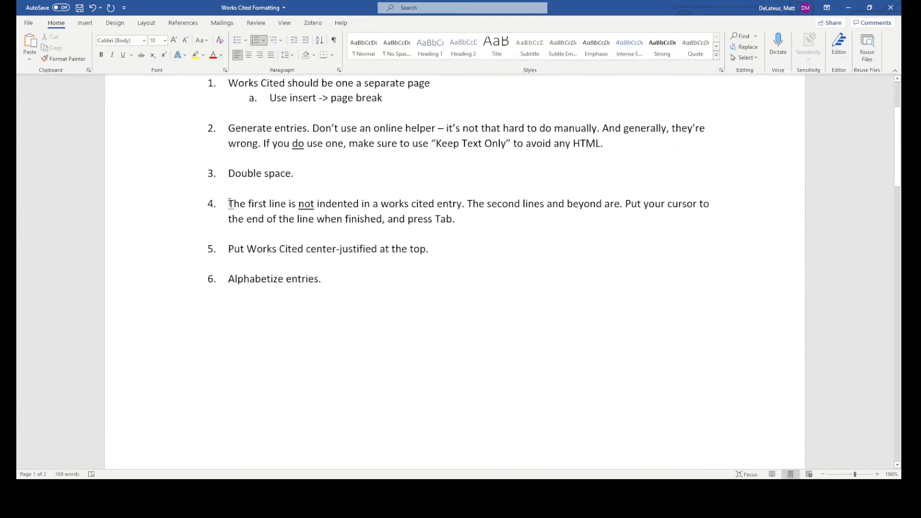
drag(230, 204, 456, 207)
click(457, 207)
drag(469, 204, 621, 206)
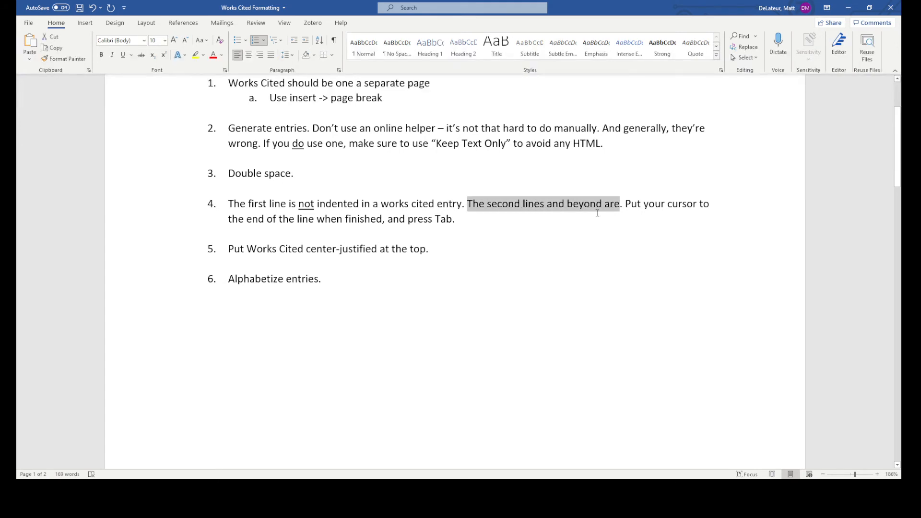
click(507, 240)
Try to indent the second line of the first bibliography entry with a tab, and undo the indent
scroll(605, 233, down, 10)
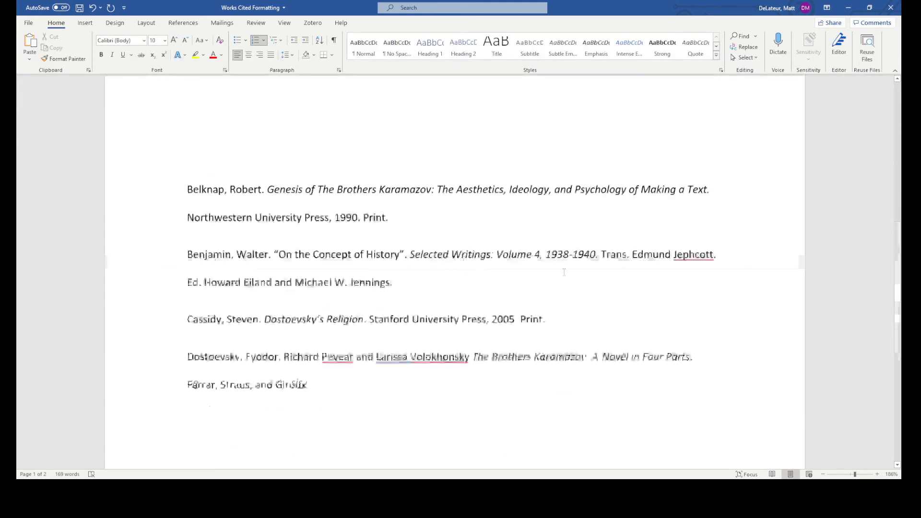
scroll(389, 246, up, 1)
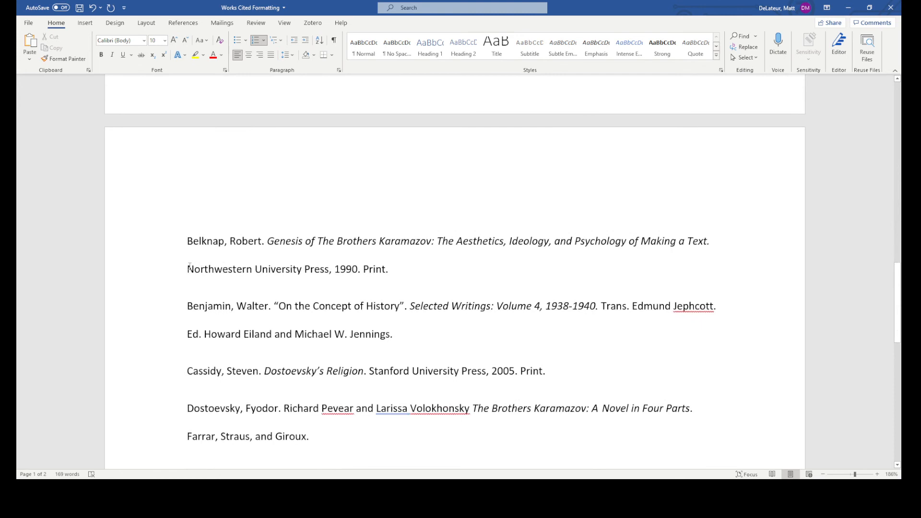
mouse_move(188, 269)
mouse_down()
mouse_move(229, 272)
mouse_move(188, 269)
mouse_up()
click(193, 241)
click(187, 269)
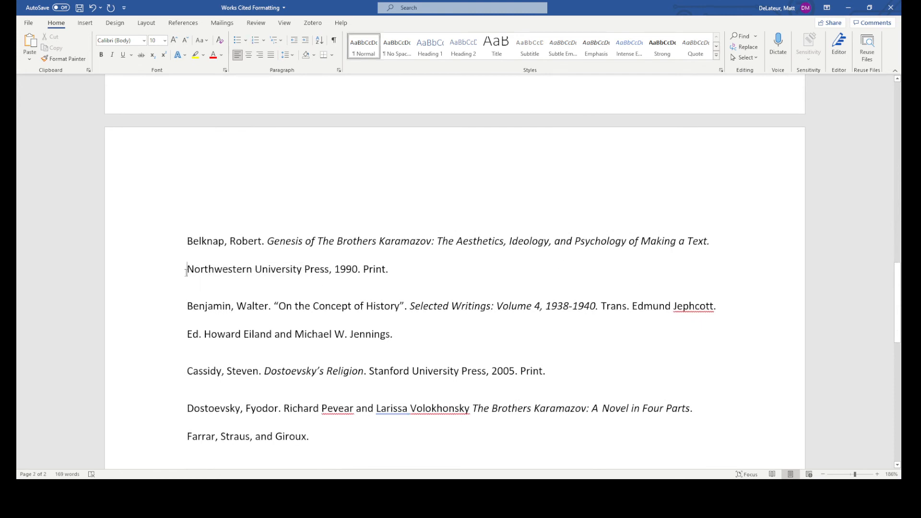
key(Tab)
key(ctrl+z)
key(ctrl+z)
key(ctrl+y)
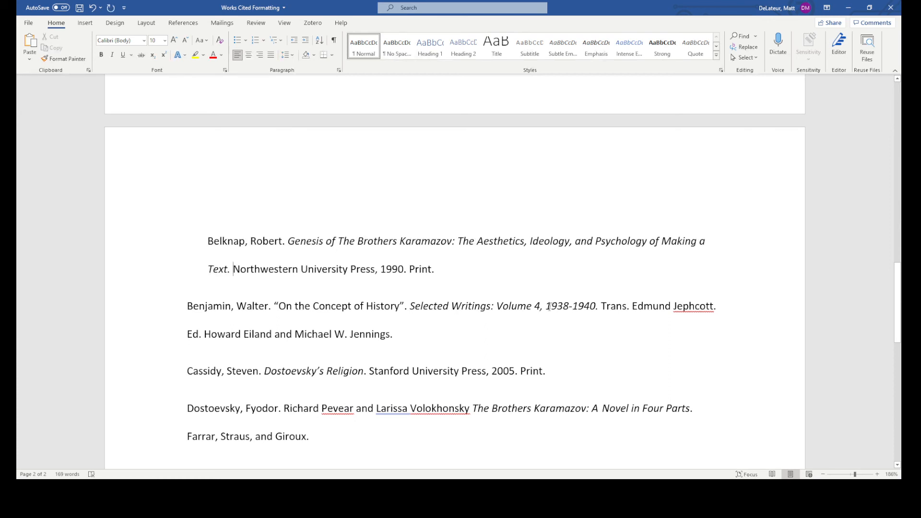
key(ctrl+z)
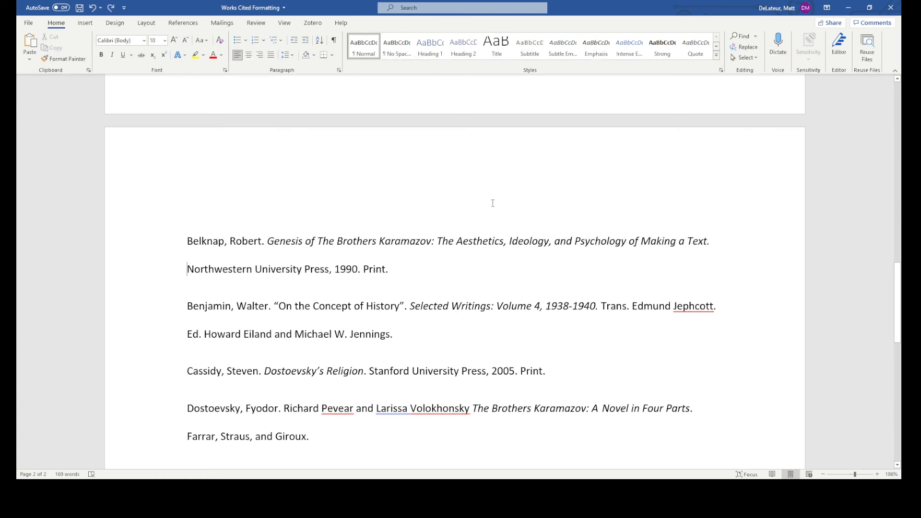
scroll(569, 332, up, 5)
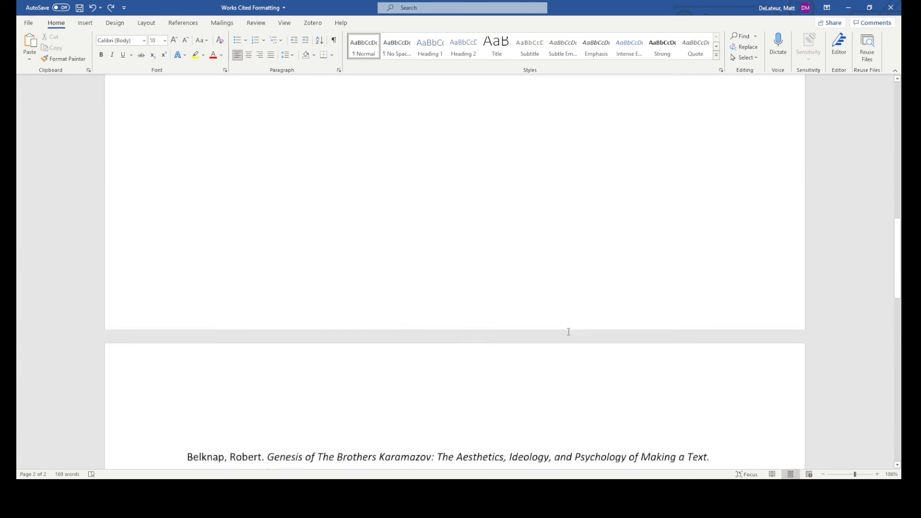
scroll(568, 332, up, 15)
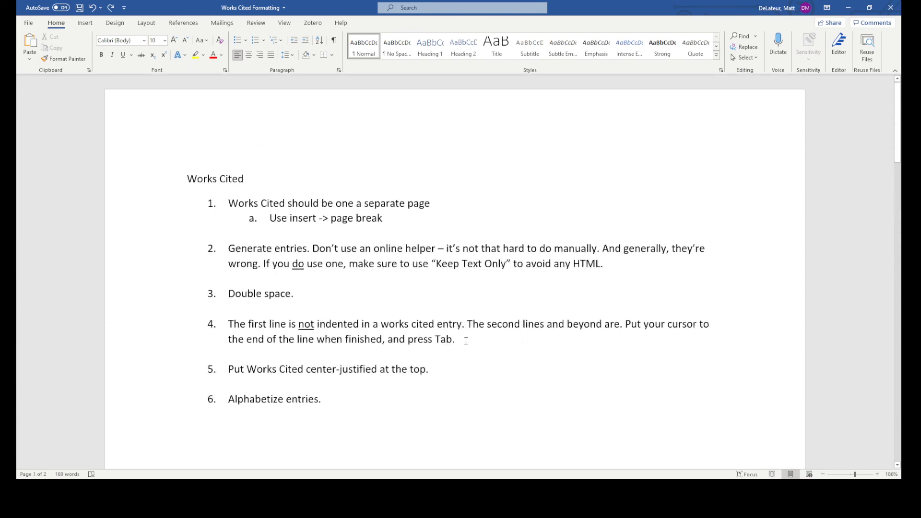
Indent the second line of the first, second and fourth bibliography entries by one tab
scroll(466, 341, down, 4)
scroll(461, 196, up, 1)
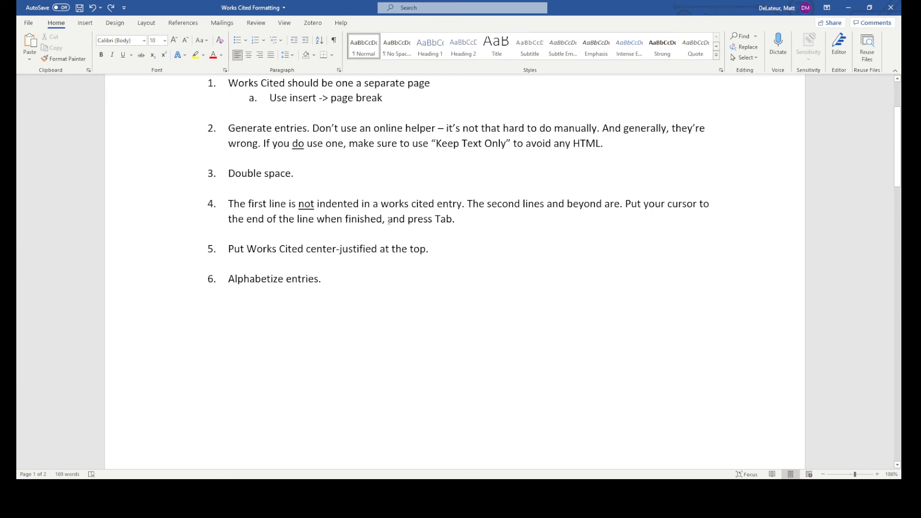
scroll(527, 363, down, 15)
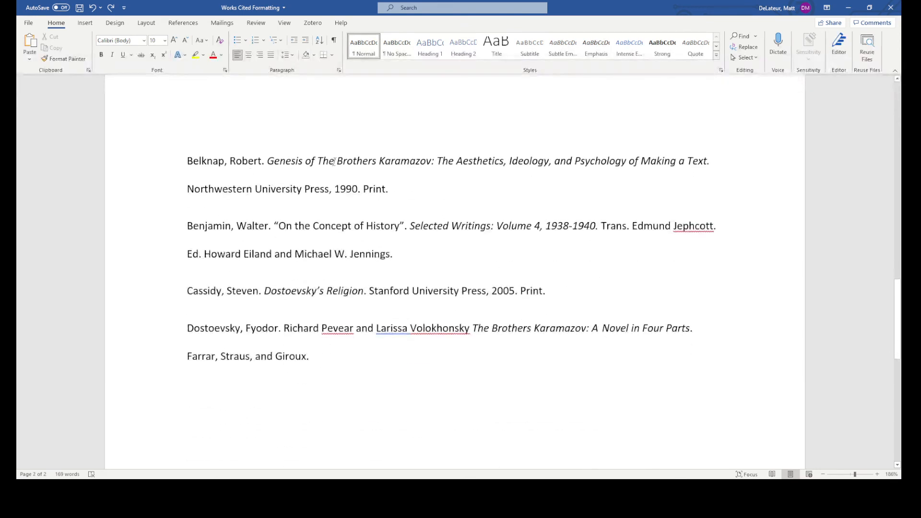
click(729, 167)
key(Tab)
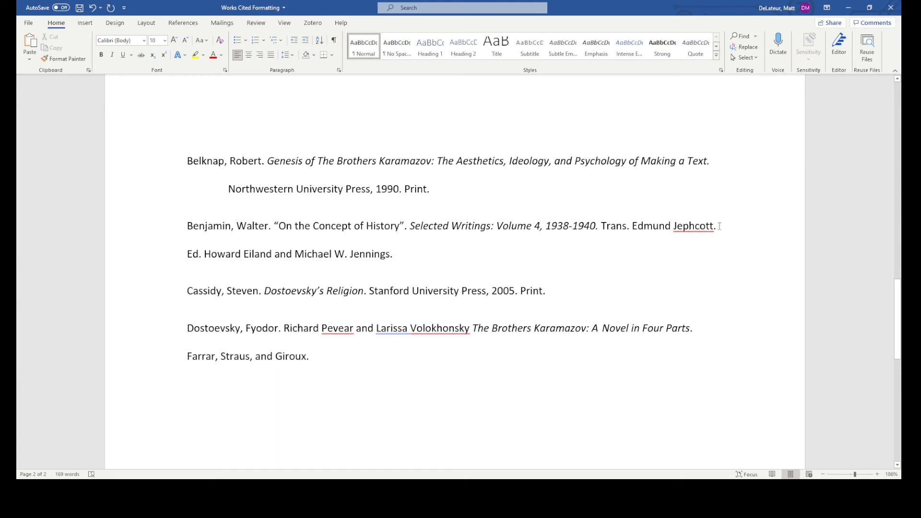
key(Tab)
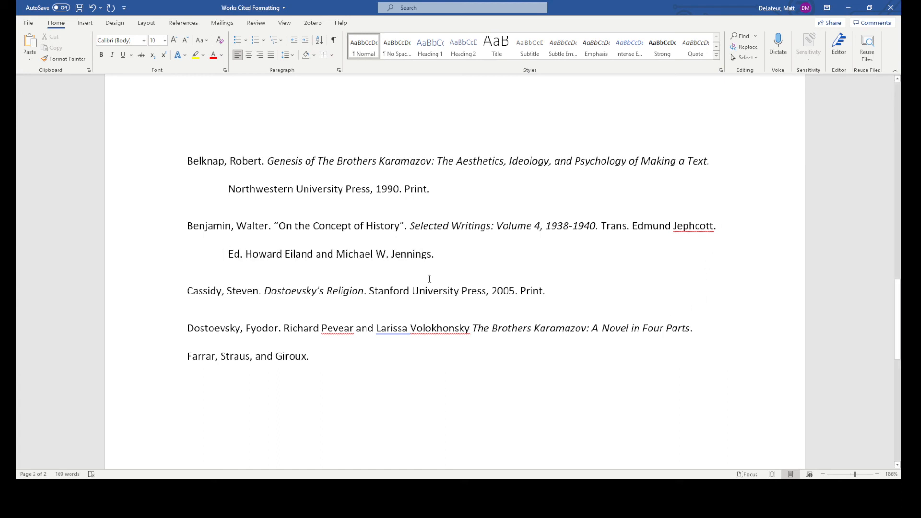
drag(186, 289, 554, 299)
click(556, 301)
key(Tab)
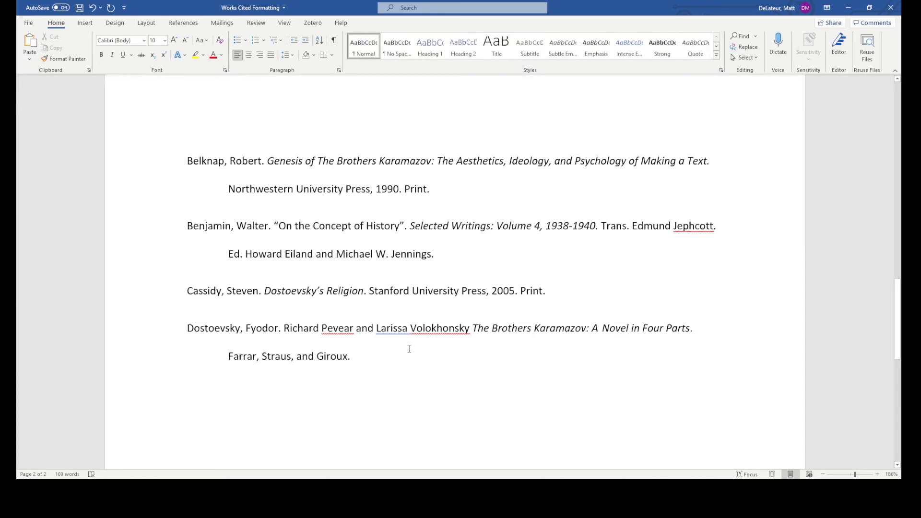
Add the centered heading "Works Cited" on the empty line above the first bibliography entry
scroll(500, 394, up, 15)
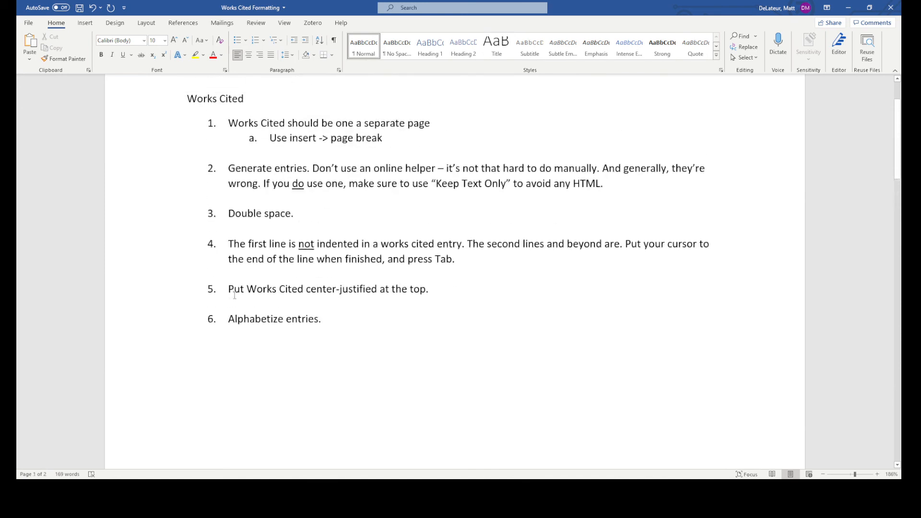
scroll(281, 288, down, 15)
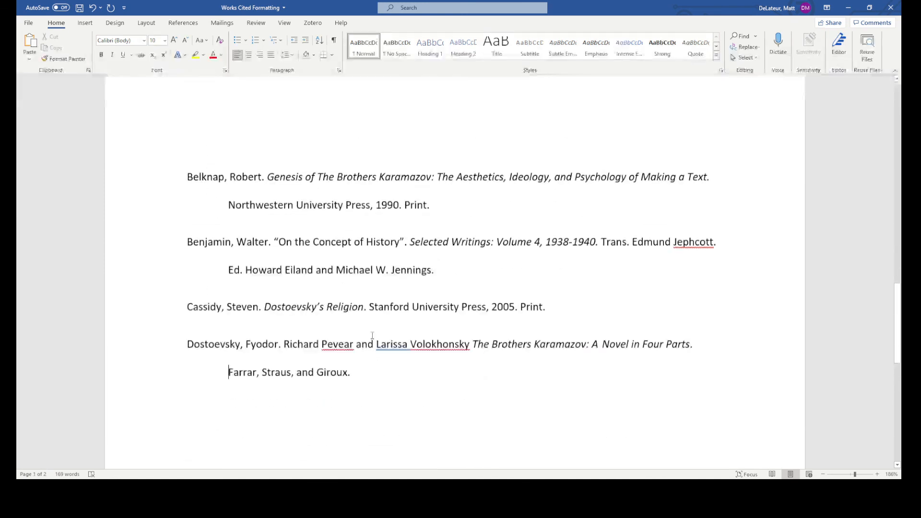
click(355, 217)
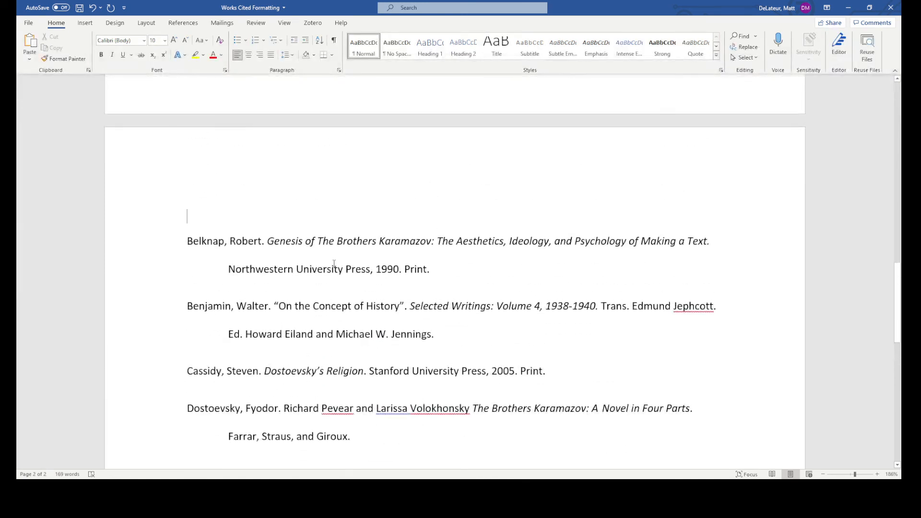
click(249, 54)
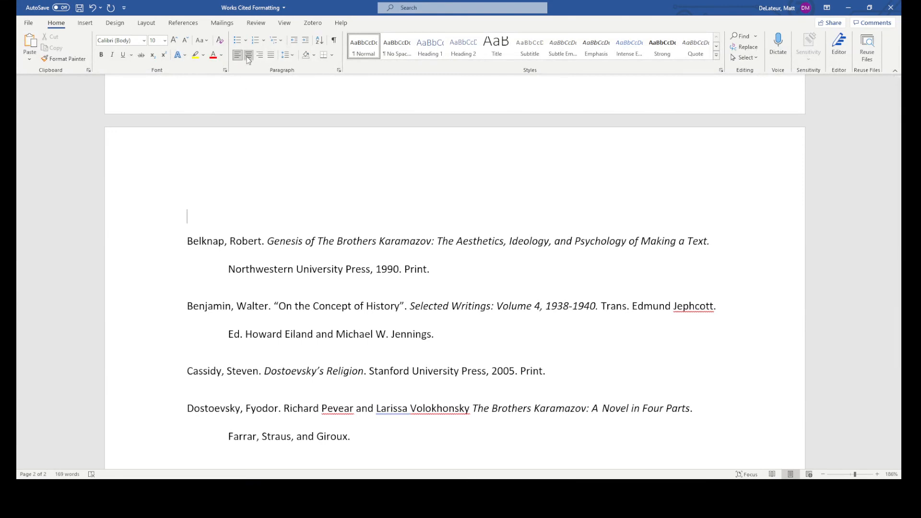
text(Works Cited)
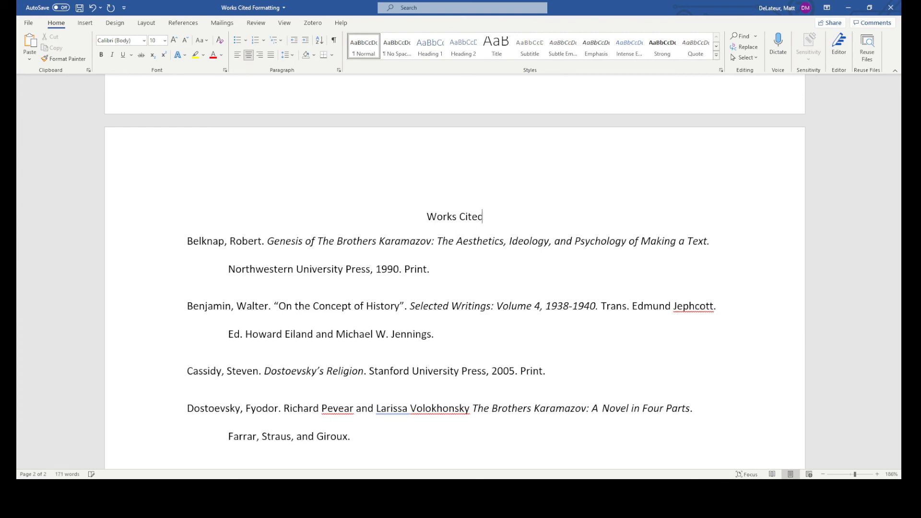
Try to move the last bibliography entry in between the second and third entries
scroll(447, 363, up, 10)
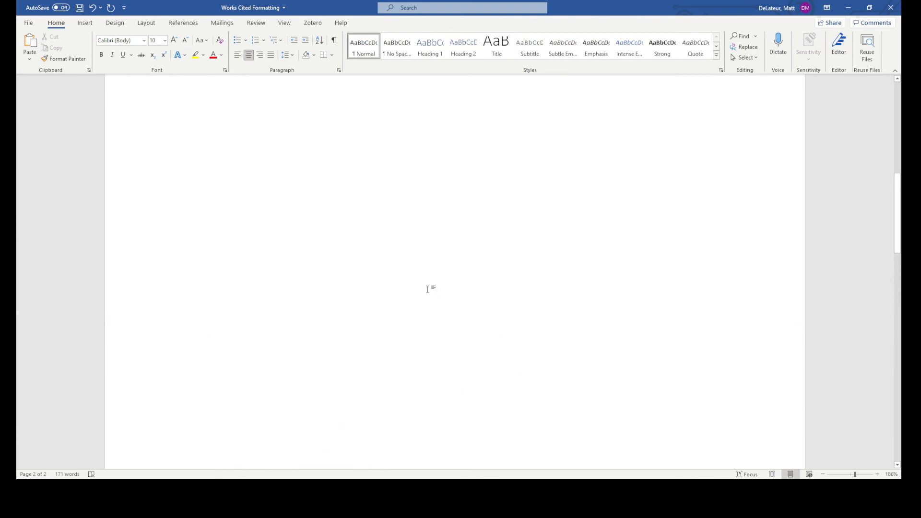
scroll(380, 336, down, 10)
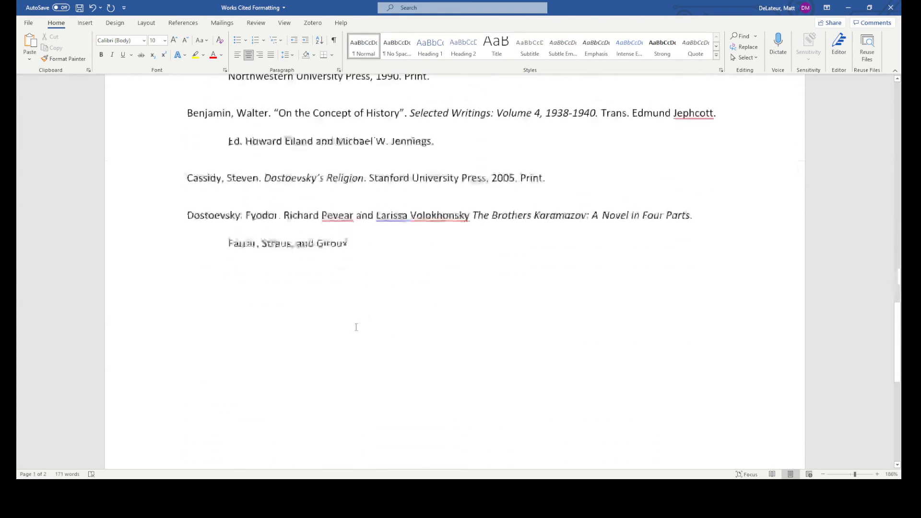
drag(348, 307, 188, 290)
key(ctrl+c)
click(362, 318)
key(Delete)
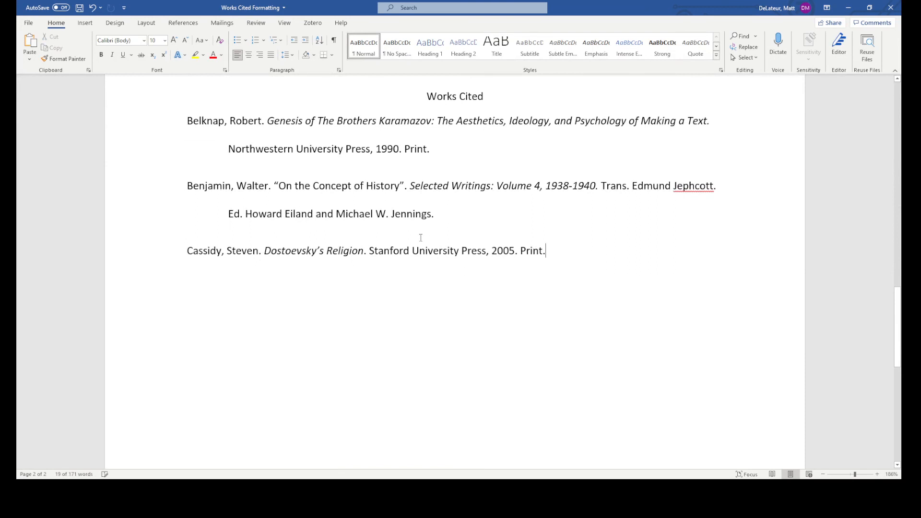
key(Up)
text(.)
key(ctrl+v)
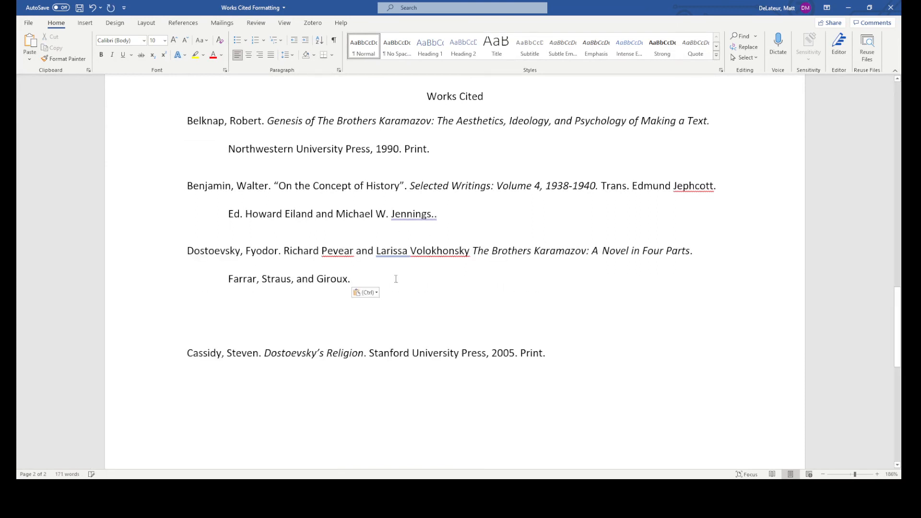
key(BackSpace)
key(Return)
Undo the move of the last bibliography entry and the extra period typed after the second entry
key(ctrl+z)
key(ctrl+z)
key(ctrl+z)
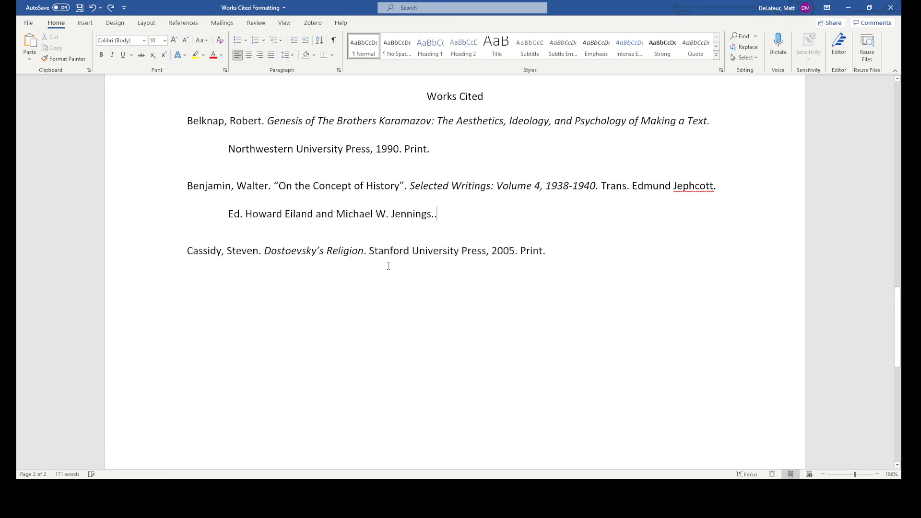
key(ctrl+y)
click(367, 333)
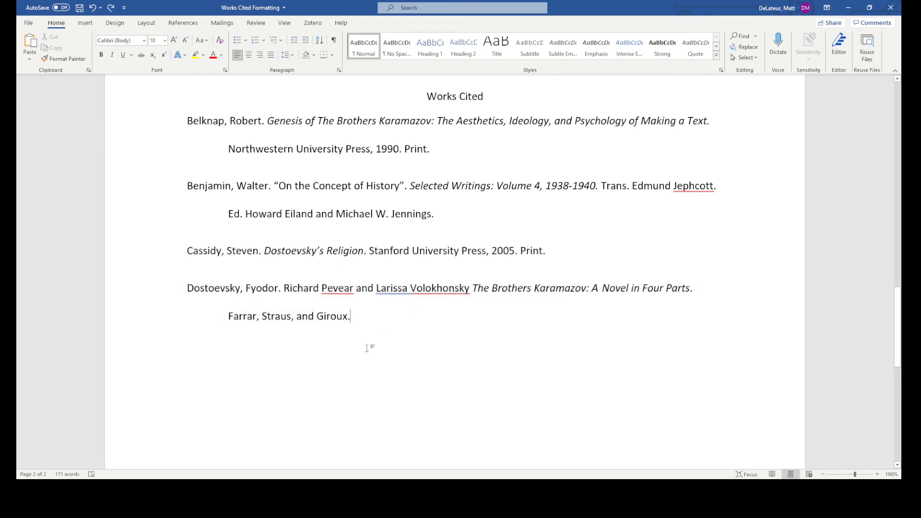
Insert an empty line between the centered Works Cited heading and the first bibliography entry
scroll(503, 271, up, 5)
click(488, 255)
key(Return)
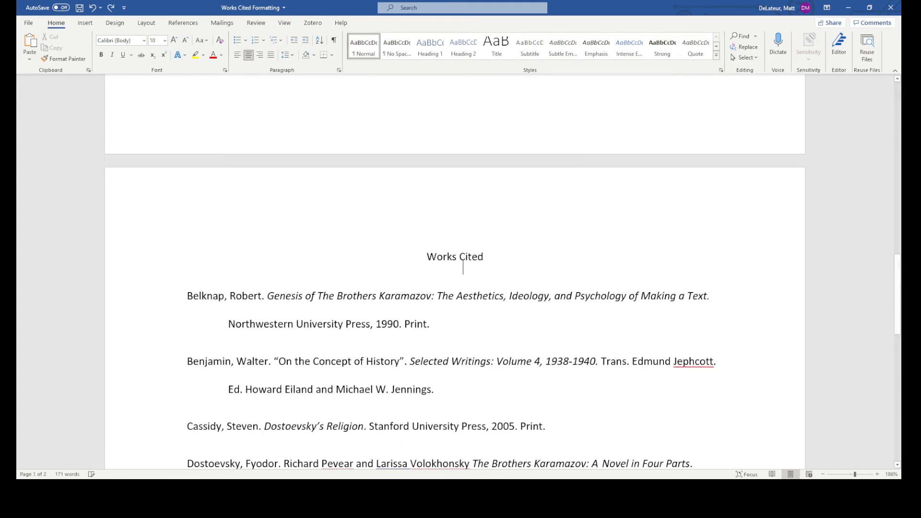
scroll(537, 421, down, 3)
scroll(537, 421, up, 1)
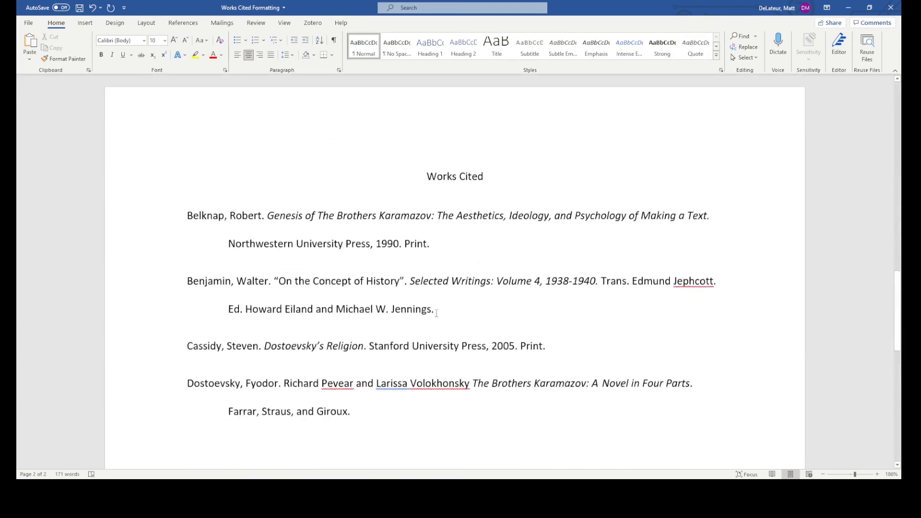